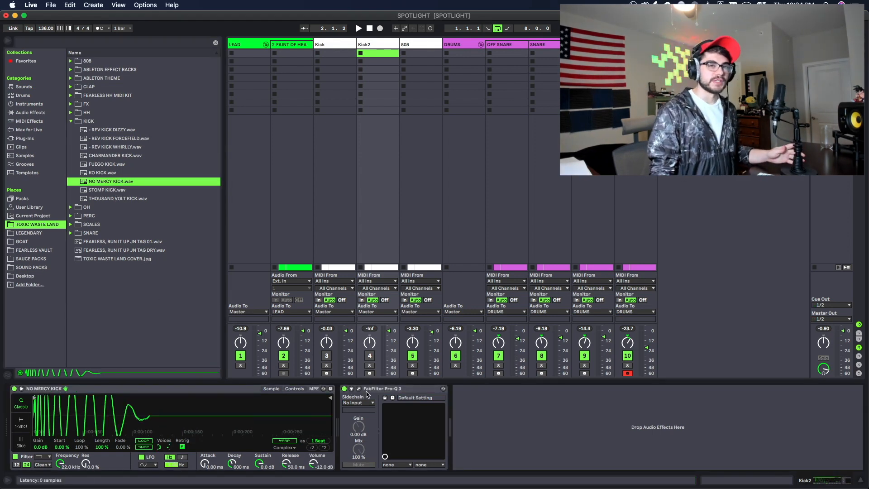
Step: Add a Pro-Q 3 bell boost of +5.28 dB with Q 4.01, swept to 586 Hz
click(365, 392)
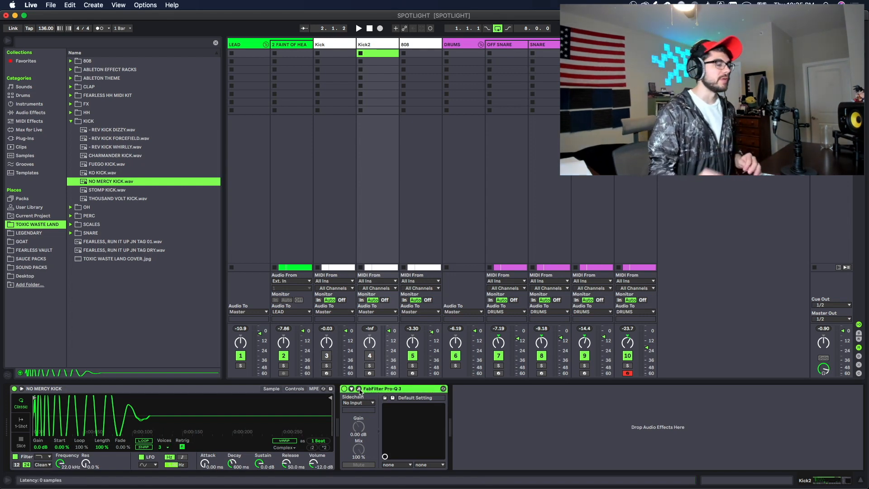
click(359, 389)
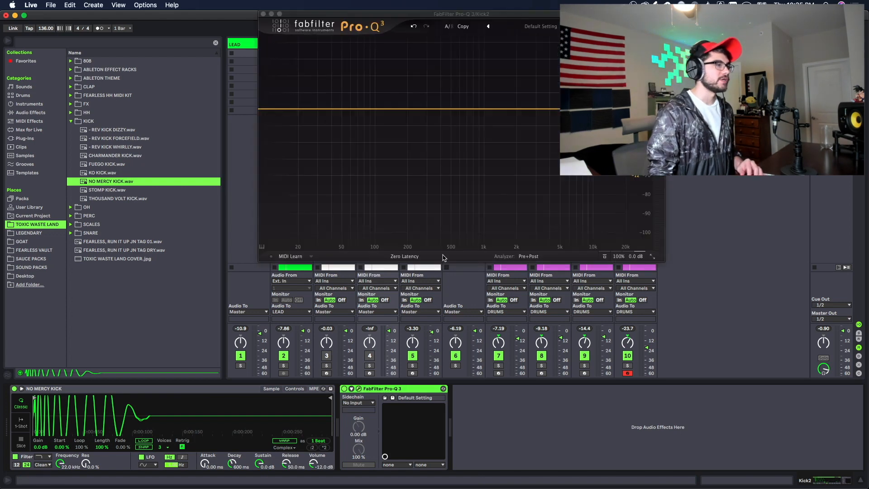
drag(466, 108, 465, 84)
scroll(465, 88, up, 5)
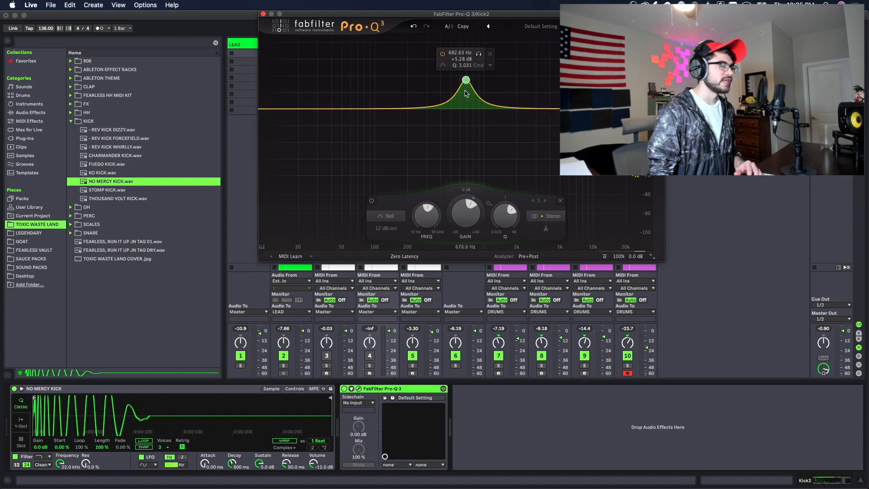
scroll(465, 93, up, 3)
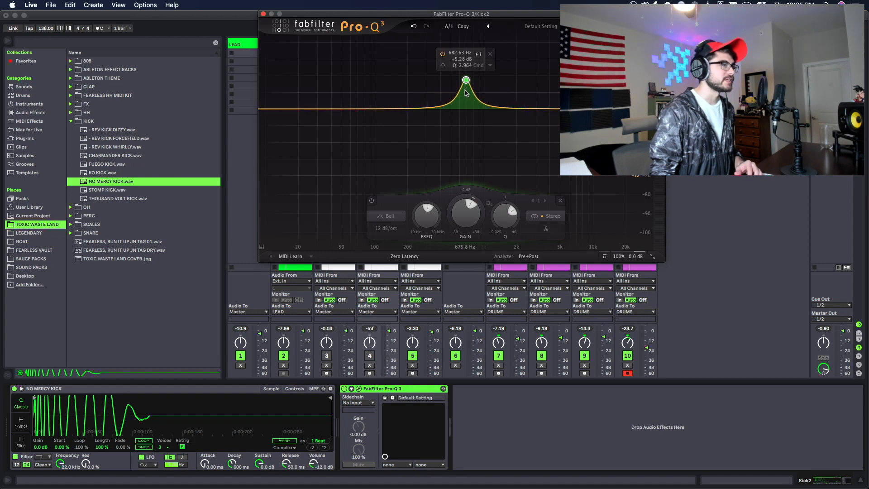
scroll(465, 93, up, 1)
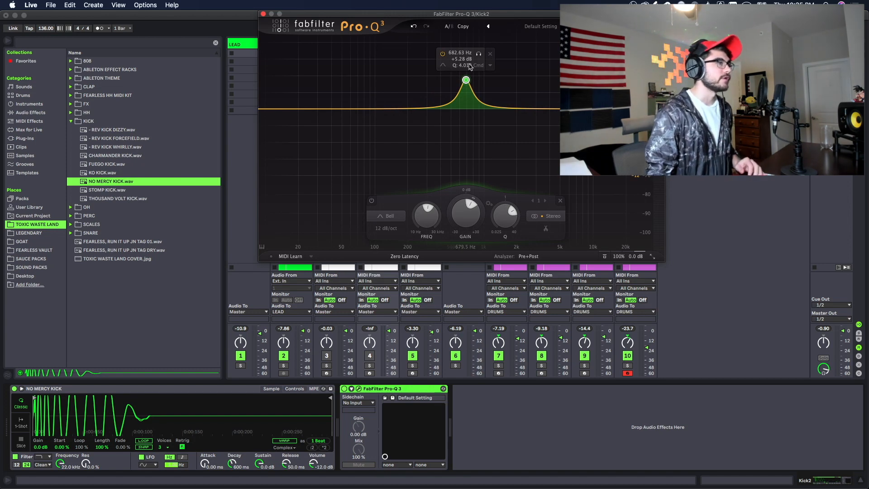
drag(482, 58, 472, 58)
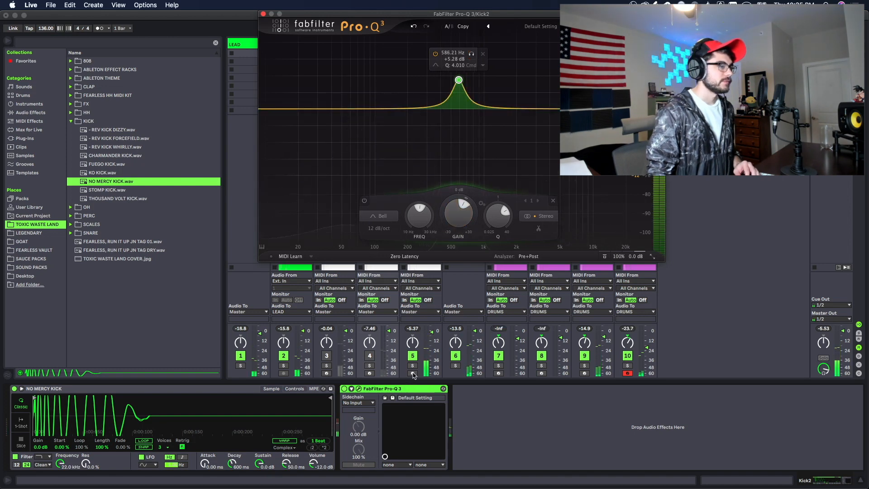
Step: Solo Kick2 and, while playing, pull Simpler's kick gain down to -7.1 dB
click(369, 365)
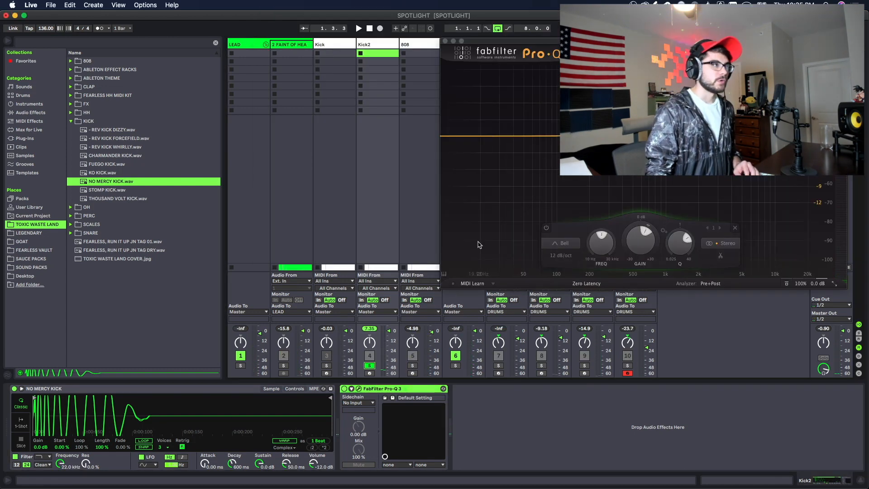
key(space)
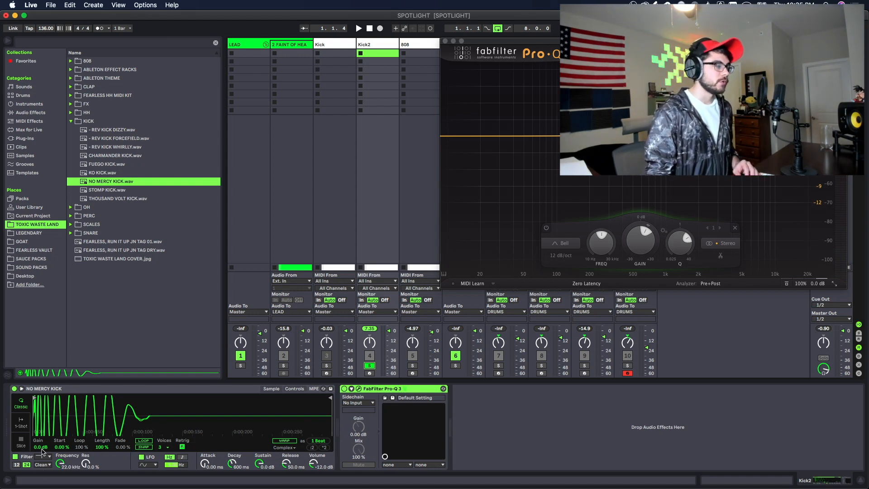
drag(40, 447, 41, 462)
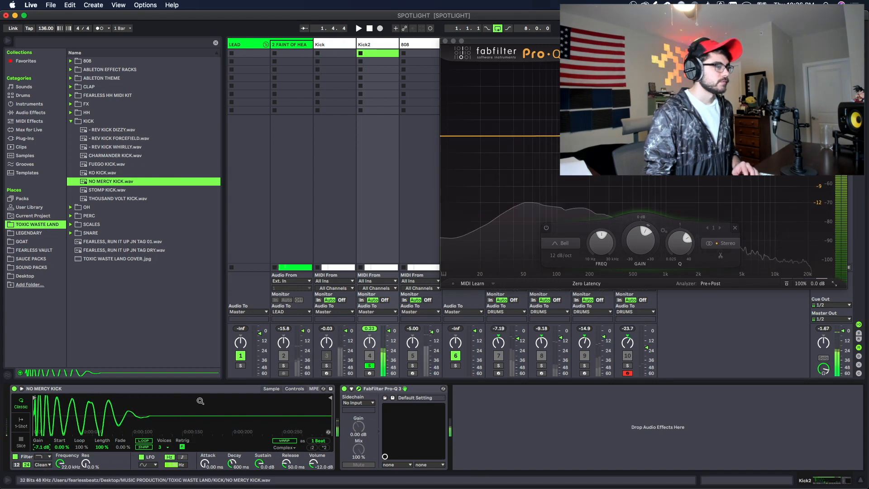
key(space)
key(space)
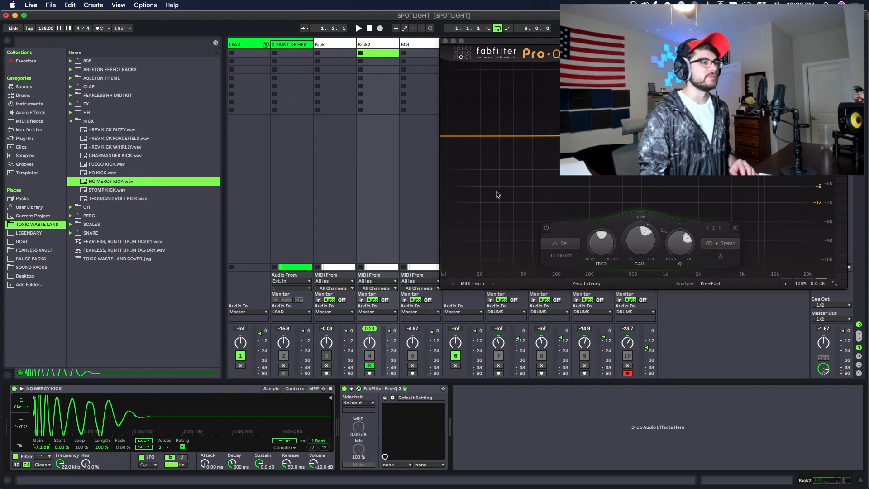
Step: Audition the Pro-Q 3 bell band solo during playback and sweep it to 571.12 Hz
drag(692, 41, 570, 55)
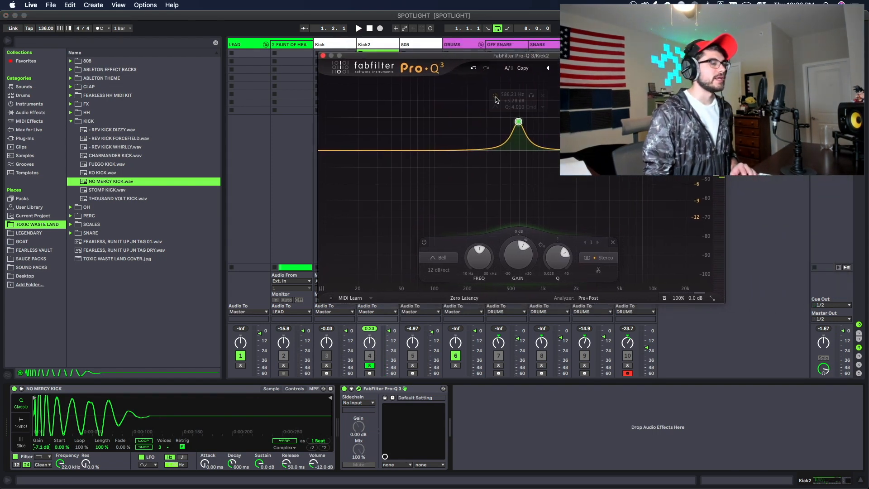
mouse_move(531, 96)
mouse_down()
mouse_move(517, 100)
mouse_move(529, 101)
mouse_up()
key(space)
drag(529, 101, 529, 101)
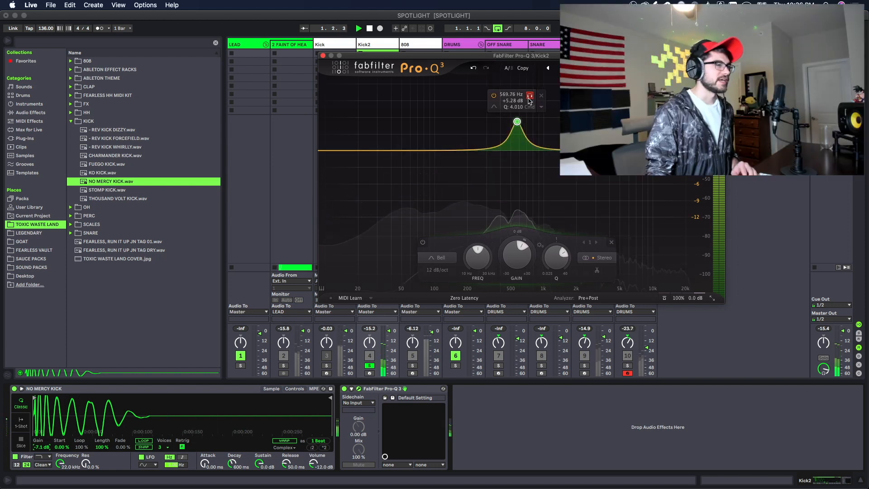
key(space)
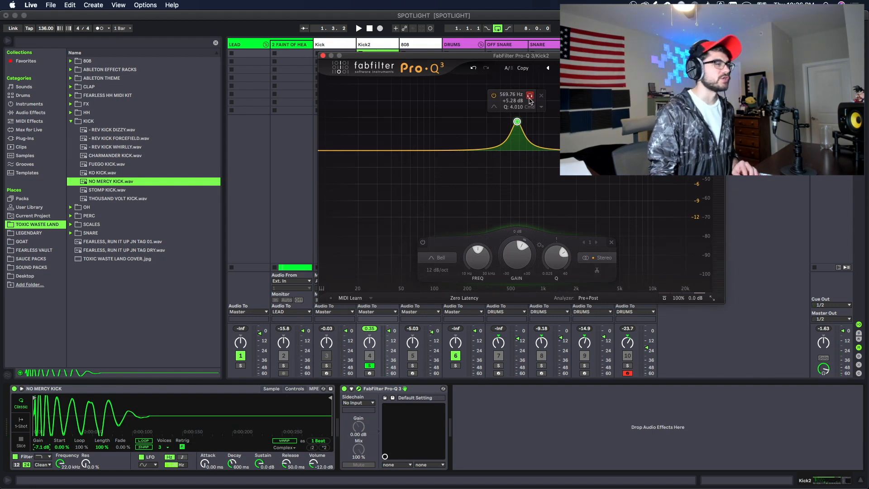
drag(530, 101, 529, 101)
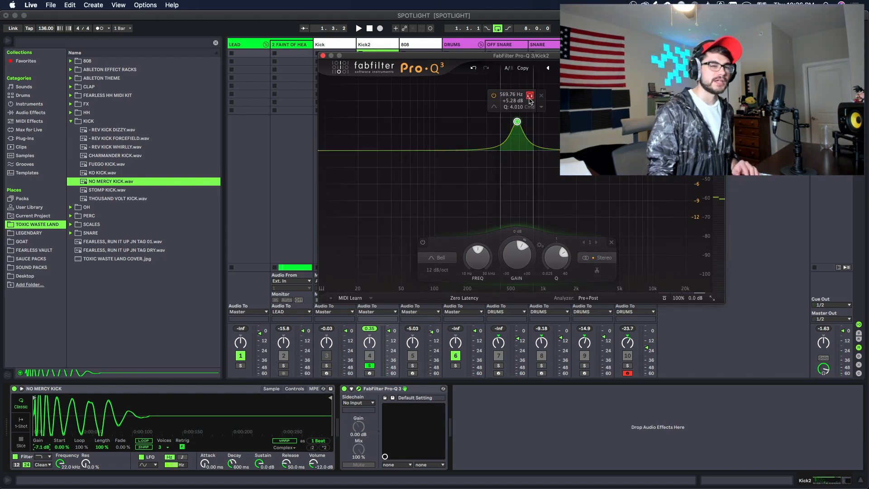
key(space)
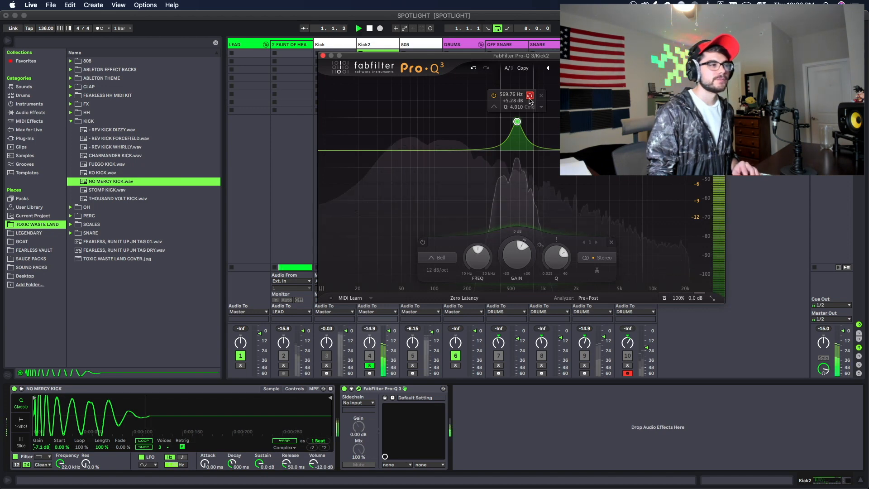
drag(529, 100, 534, 105)
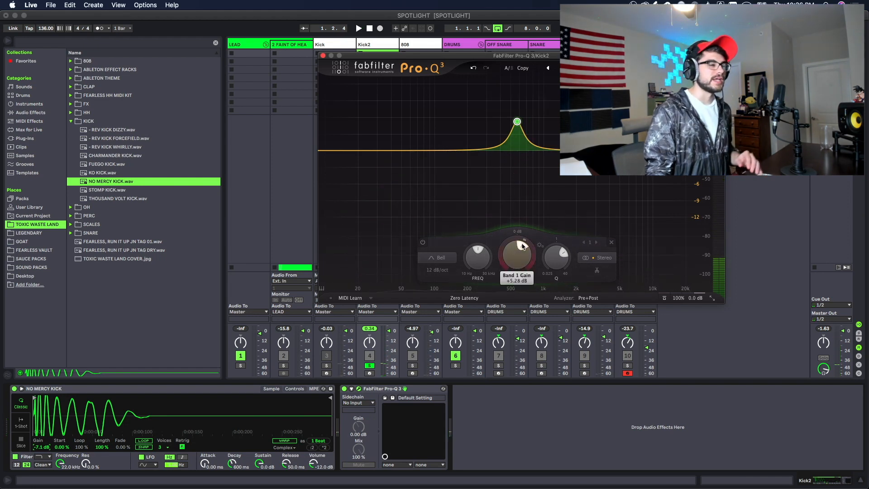
Step: Turn the 571 Hz band's gain down to a -3.13 dB cut and listen to it
mouse_move(512, 248)
mouse_down()
mouse_move(509, 274)
mouse_move(511, 266)
mouse_up()
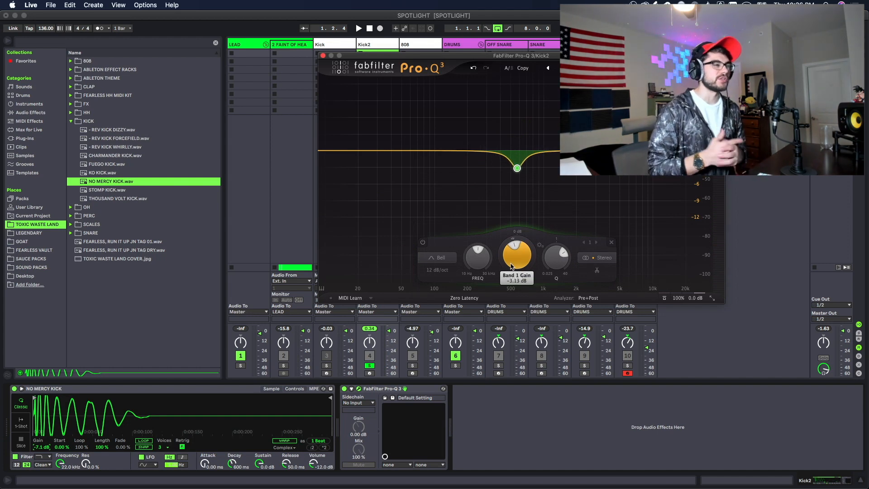
drag(511, 266, 512, 266)
key(space)
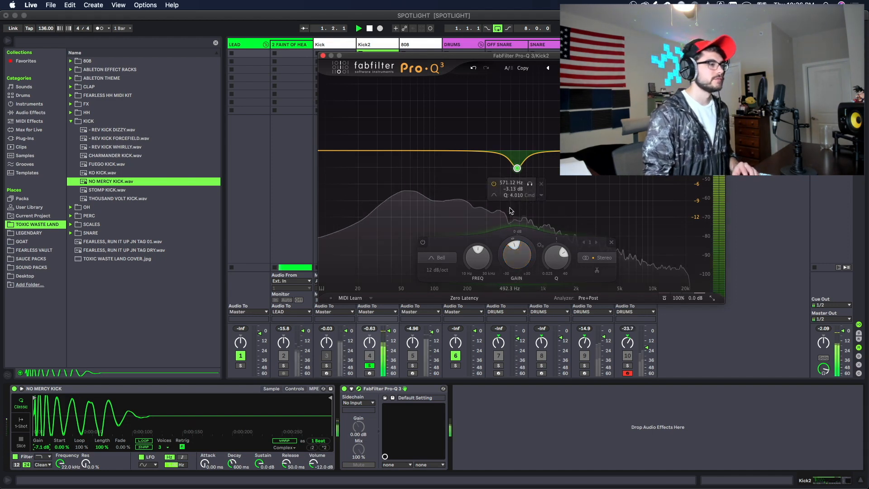
key(space)
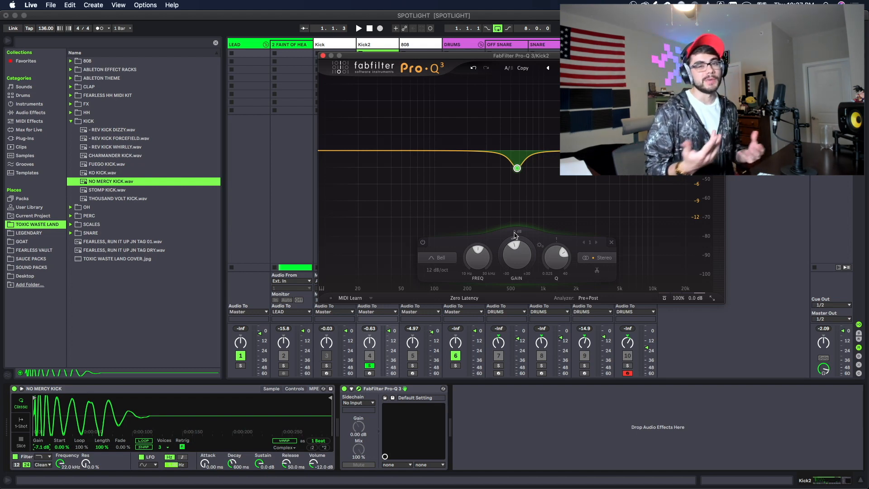
Step: Play the kick again and bypass the -3.13 dB cut to compare
mouse_move(501, 213)
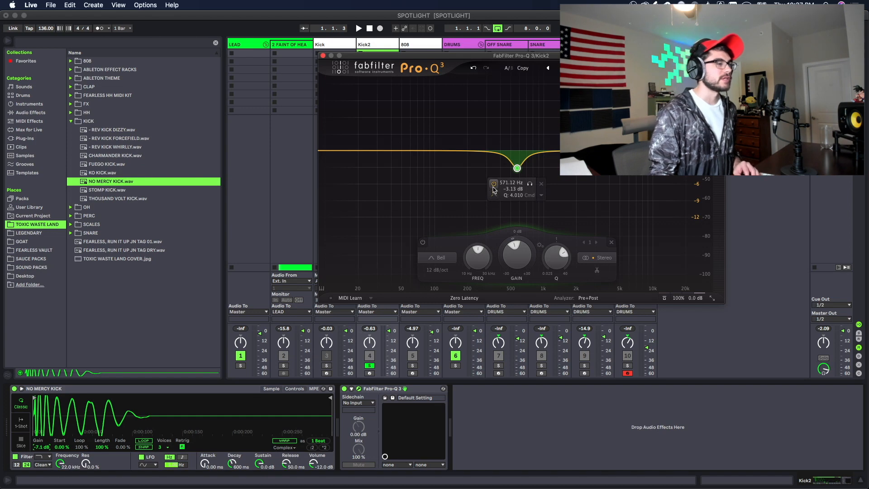
key(space)
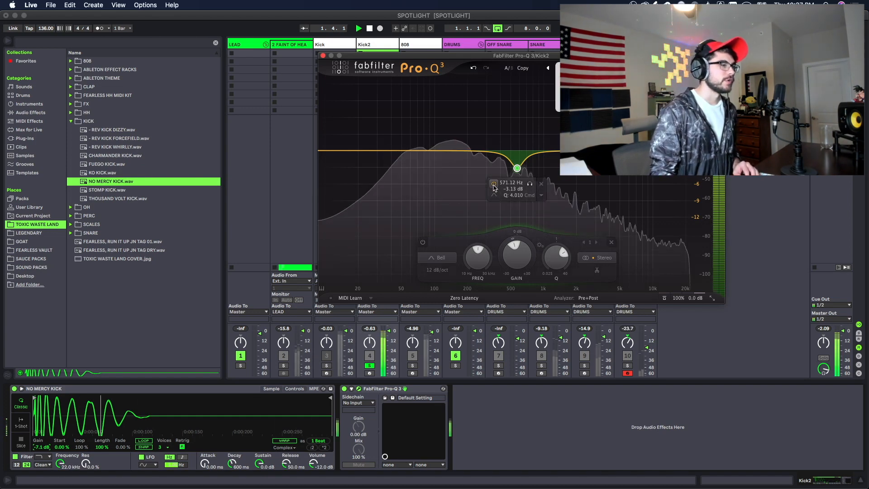
click(495, 186)
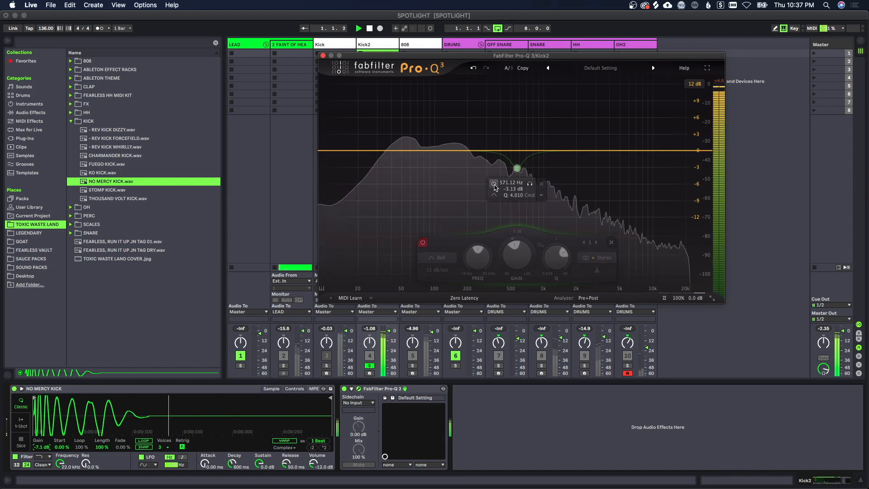
Step: Re-enable the 571 Hz Pro-Q 3 cut
click(494, 185)
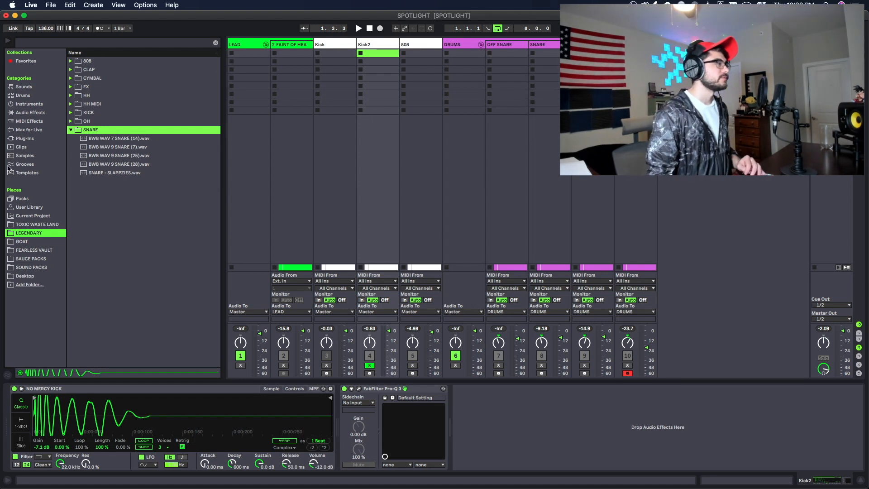
Step: Add Cymatics Diablo from Plug-Ins to Kick2's chain after Pro-Q 3 and dismiss its tip
click(25, 138)
click(125, 181)
drag(298, 317, 492, 395)
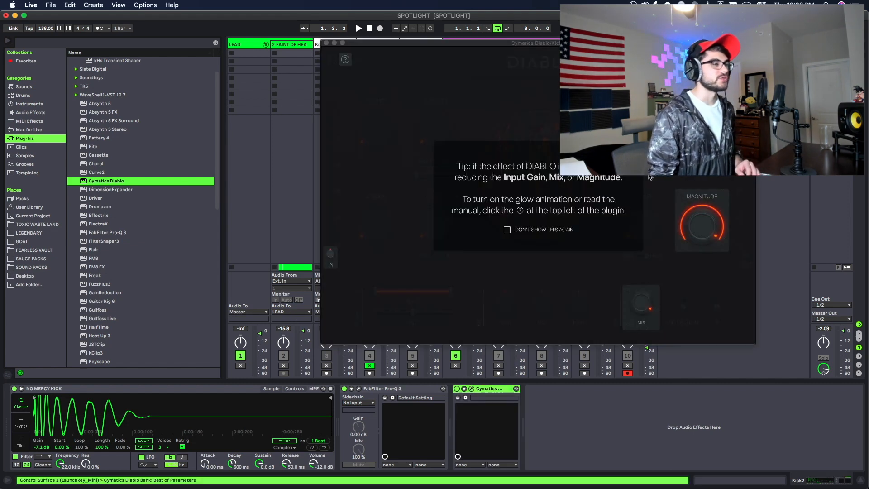
click(588, 287)
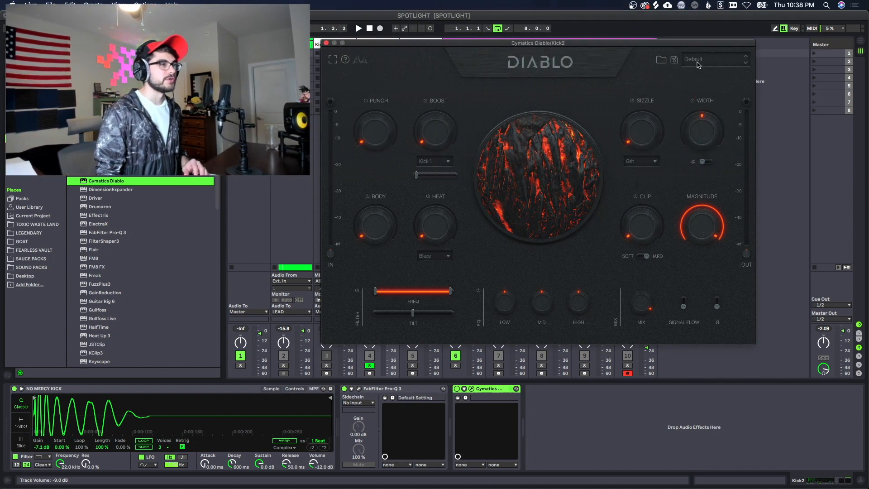
Step: Load Diablo's User Presets > Bank 1 > KICK - CLEAN preset
click(713, 59)
mouse_move(742, 87)
mouse_move(779, 89)
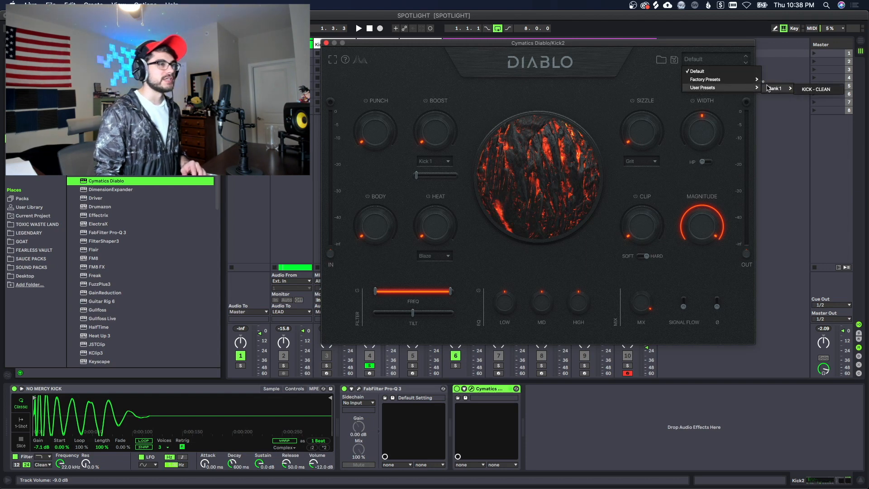
click(810, 89)
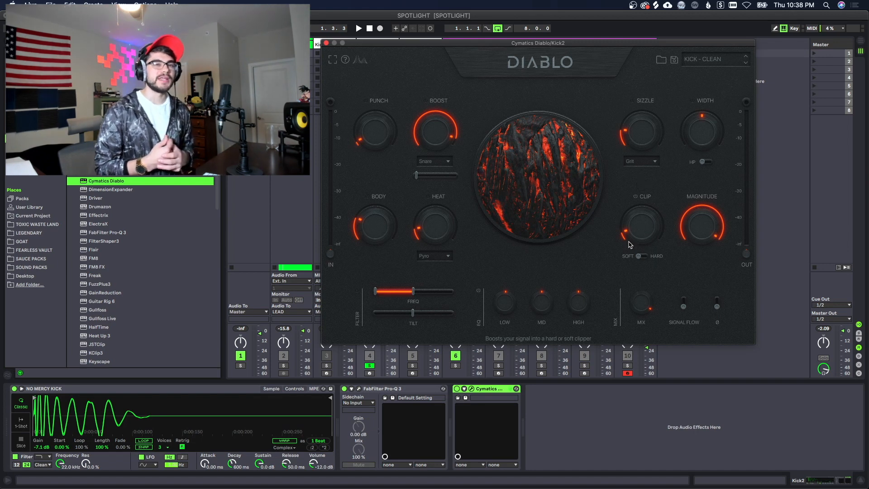
Step: Enter 0 dB on Diablo's LOW EQ and raise its CLIP amount to 11
double_click(505, 309)
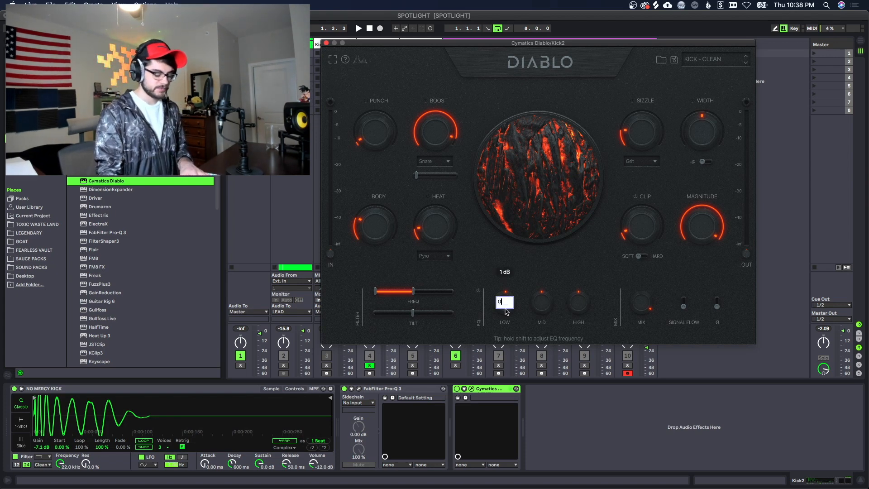
key(Return)
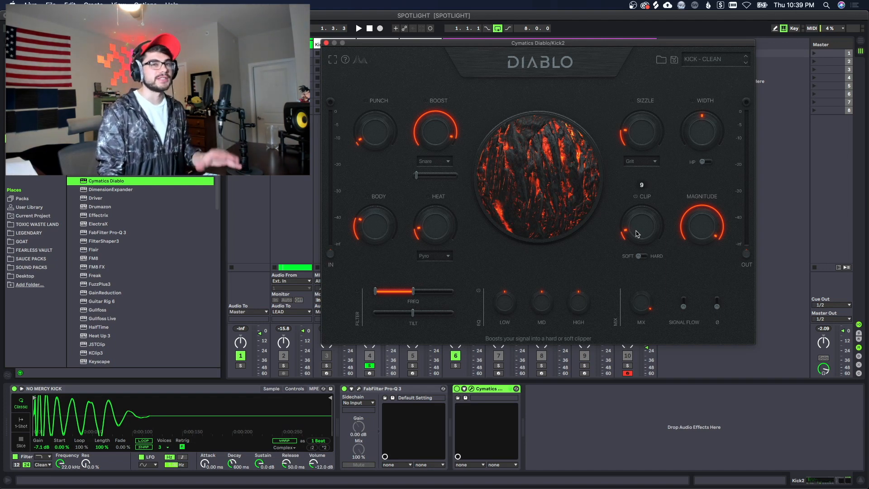
mouse_move(636, 234)
mouse_down()
mouse_move(630, 230)
mouse_move(639, 230)
mouse_up()
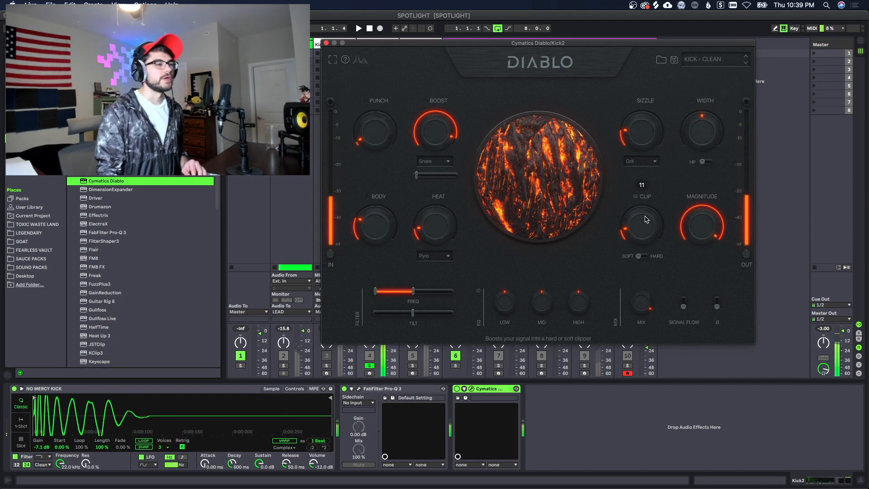
Step: Audition the kick while setting Diablo's LOW EQ to 3 dB, then close Diablo's window
key(space)
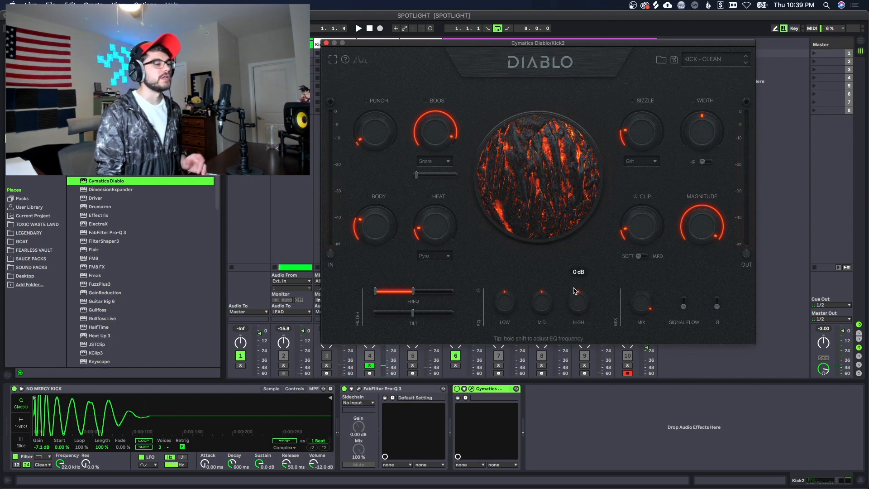
mouse_move(518, 301)
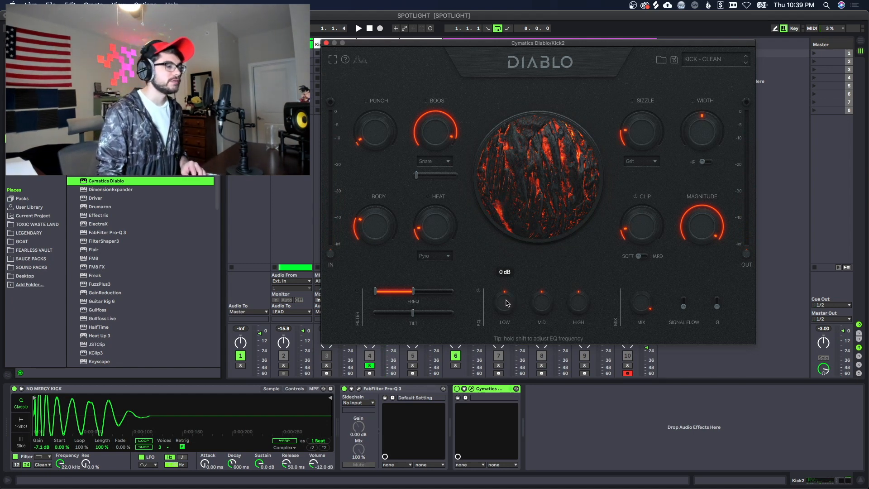
key(space)
drag(506, 303, 507, 301)
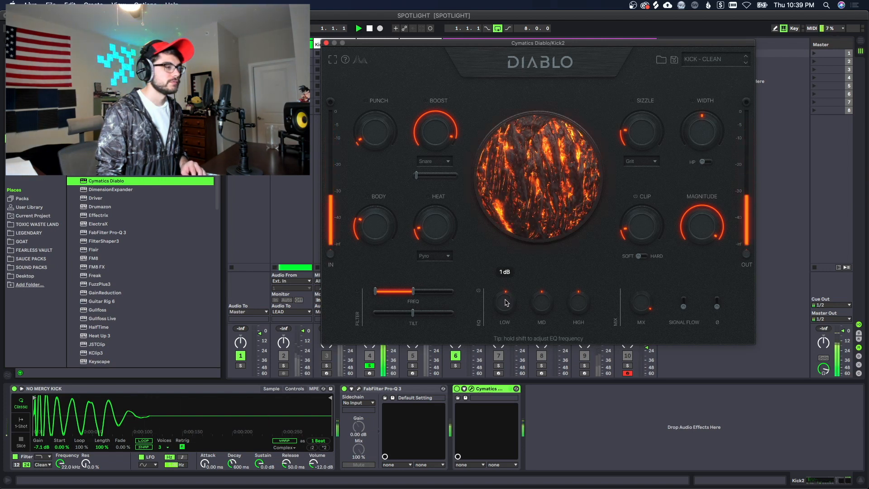
drag(506, 301, 506, 302)
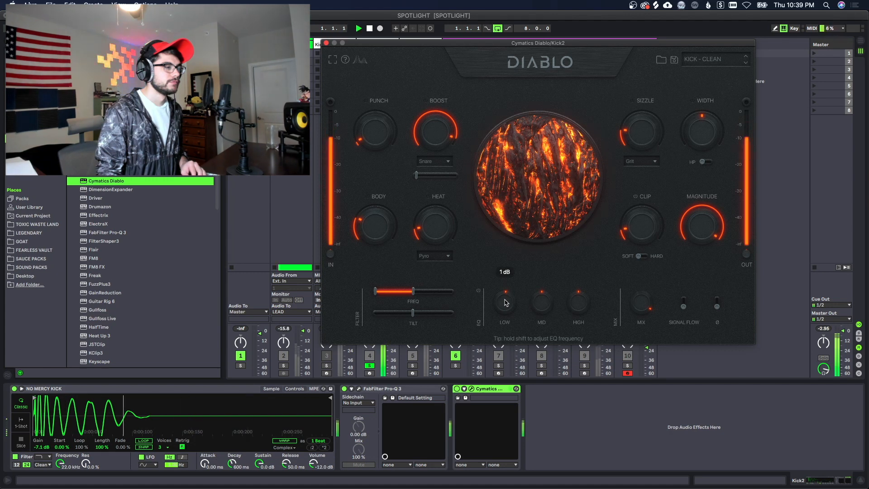
drag(506, 302, 505, 300)
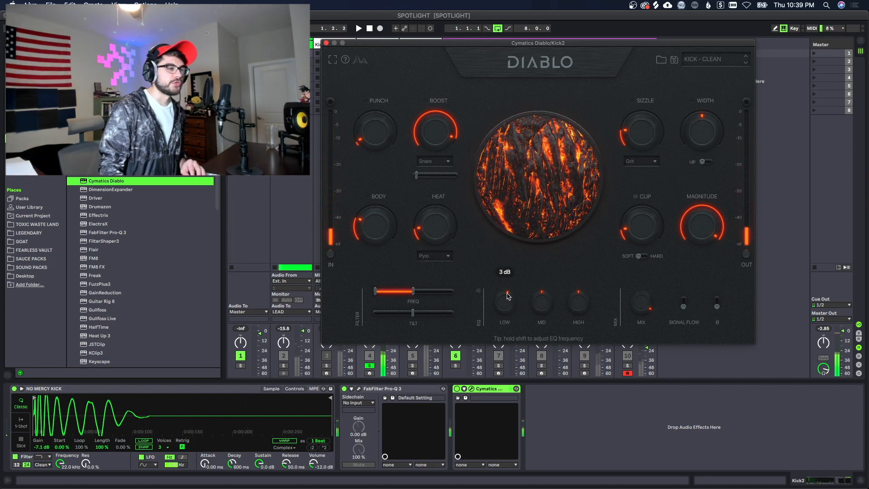
key(space)
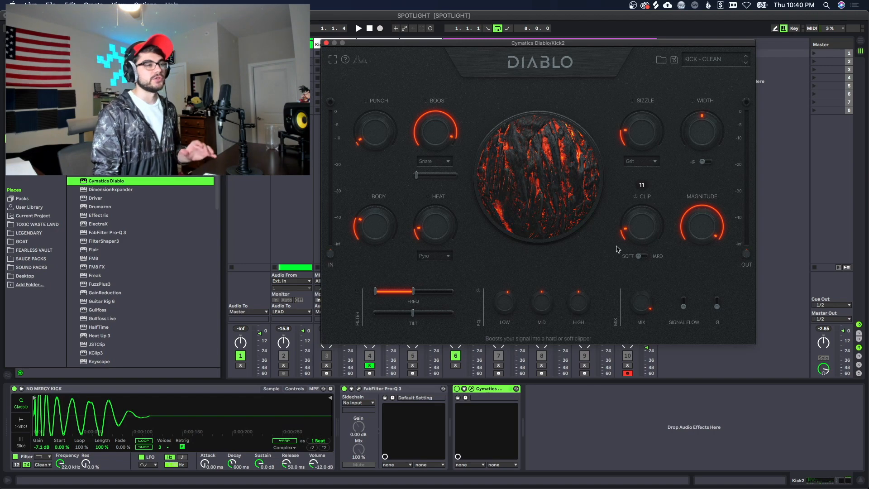
click(325, 43)
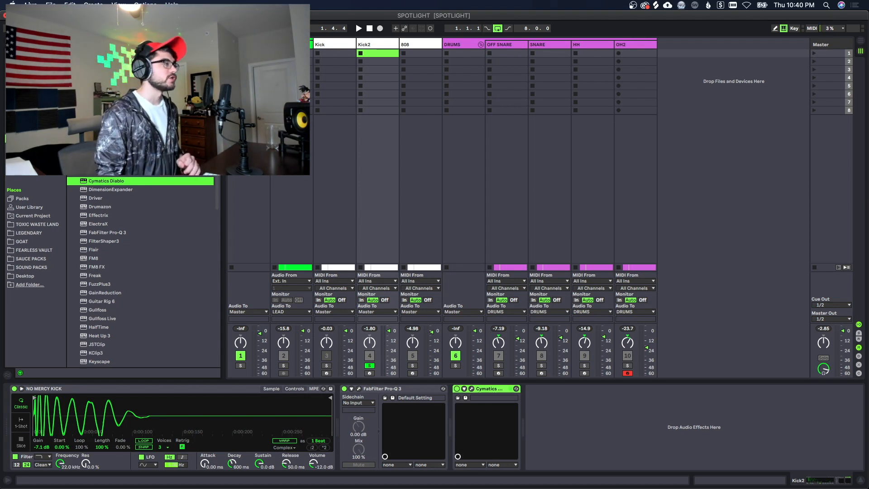
scroll(141, 272, up, 3)
Step: Add kHs Transient Shaper to Kick2, raise its attack to about 17 %, and compare it bypassed
double_click(109, 132)
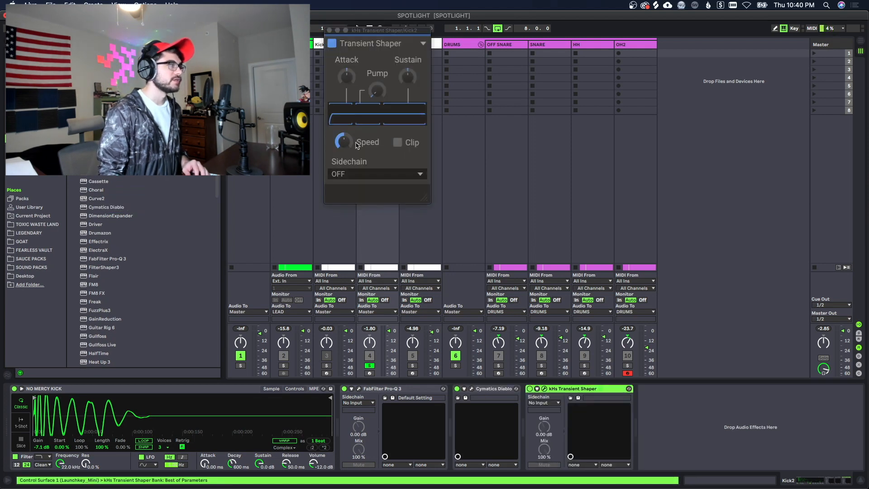
click(348, 81)
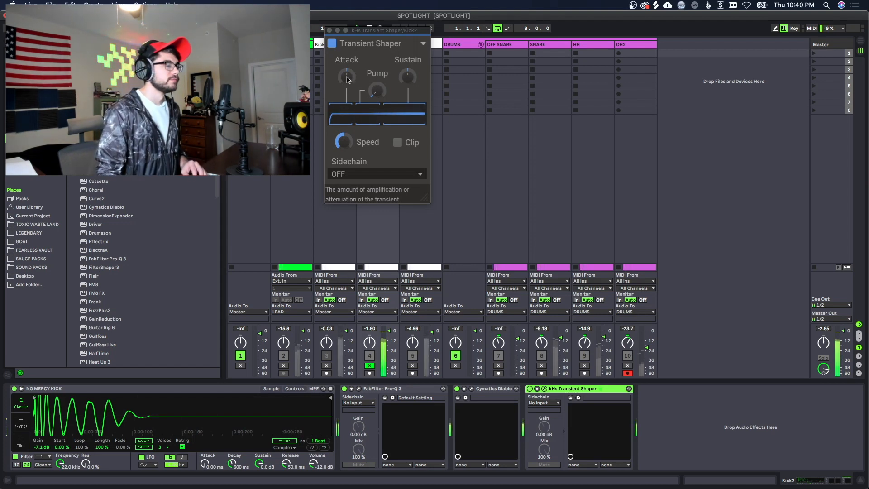
drag(348, 82, 348, 75)
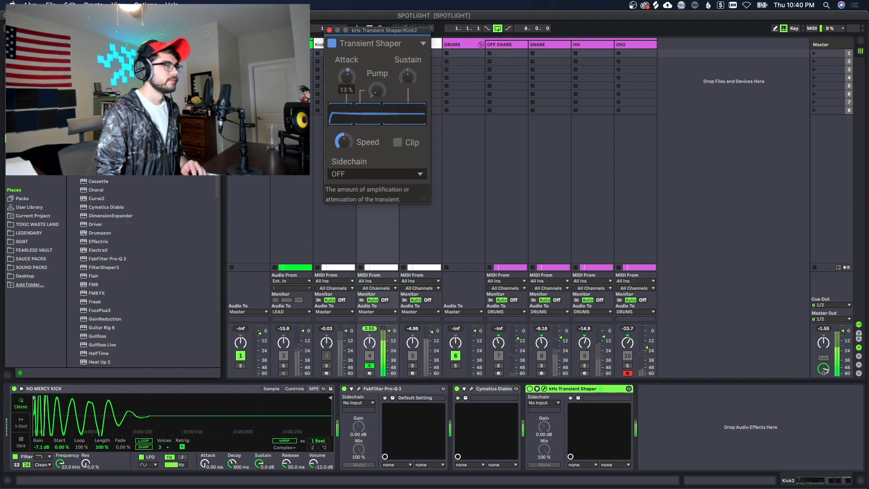
drag(349, 75, 349, 74)
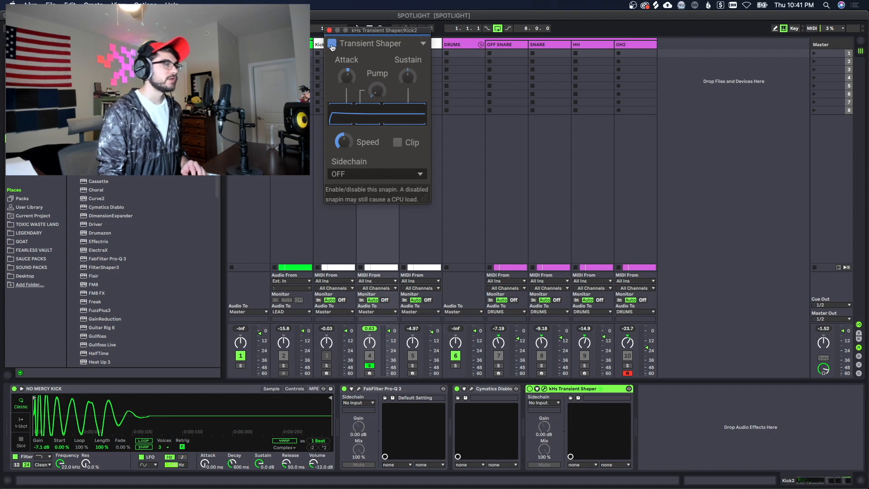
click(332, 44)
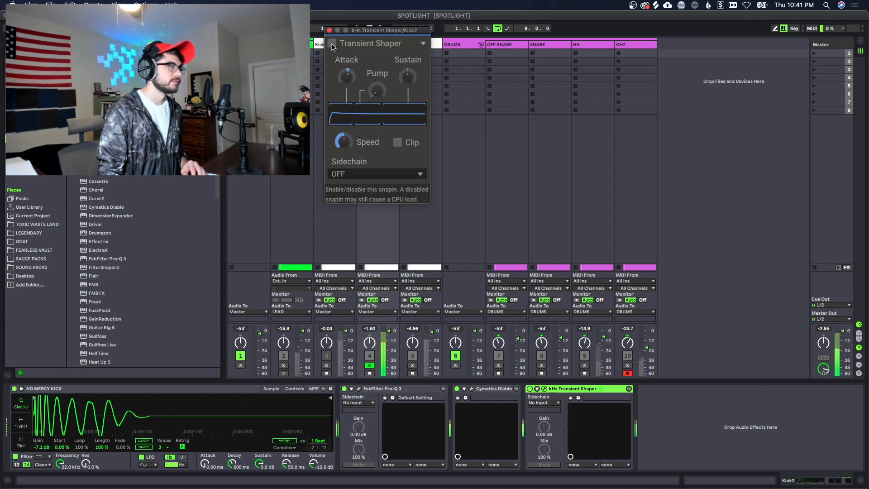
click(331, 44)
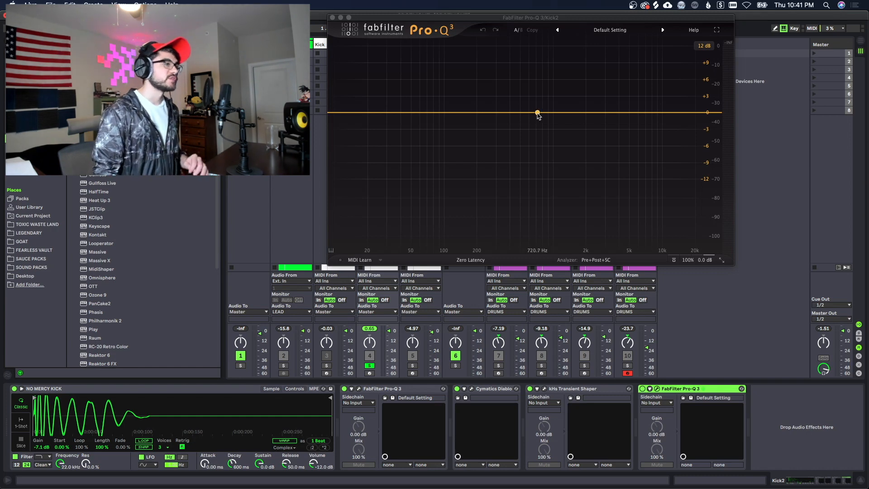
Step: Add a +5 dB bell boost and shift it to about 866 Hz while the kick plays
drag(536, 113, 542, 86)
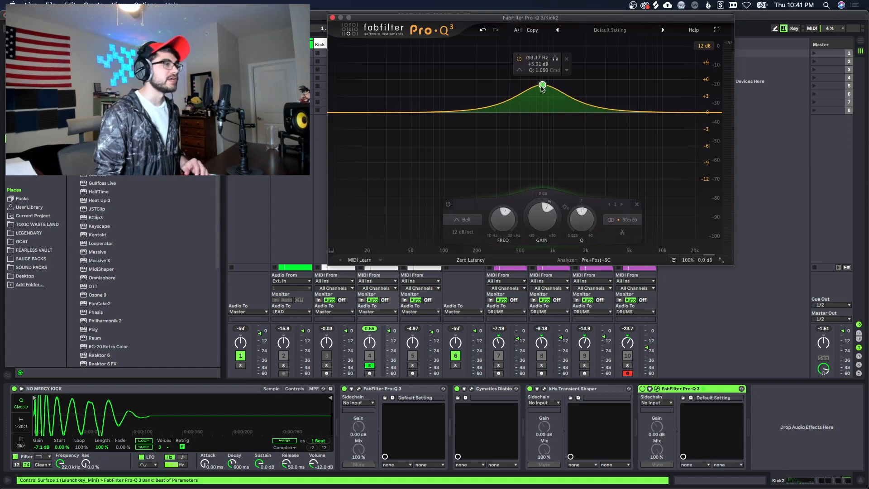
scroll(543, 103, up, 10)
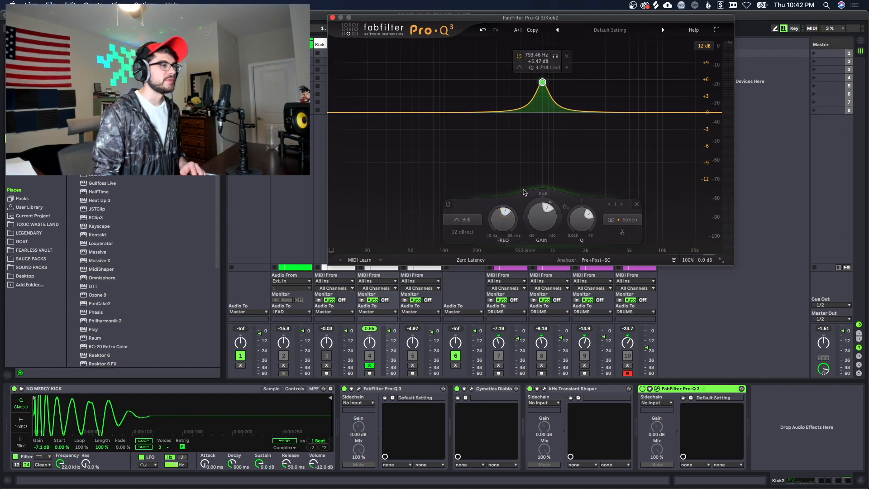
mouse_move(505, 220)
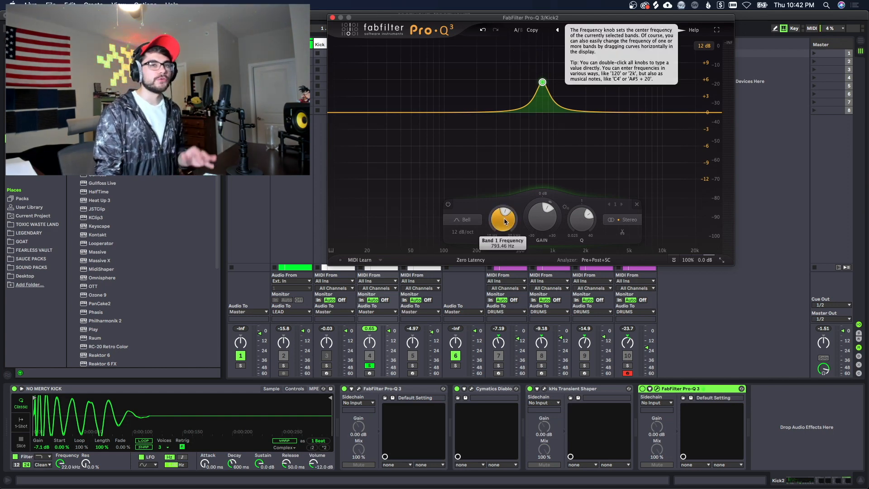
key(space)
drag(502, 221, 503, 216)
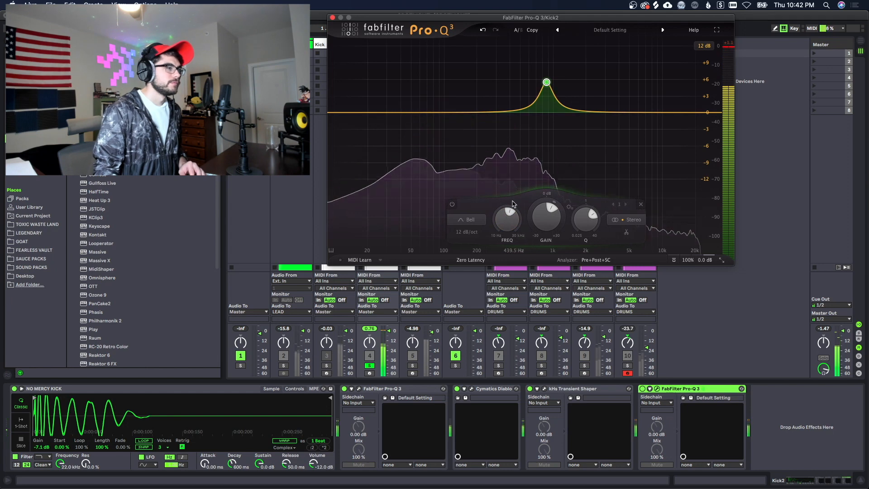
Step: A/B the 866 Hz boost with its bypass, leave it on, stop playback and close Pro-Q 3
mouse_move(511, 224)
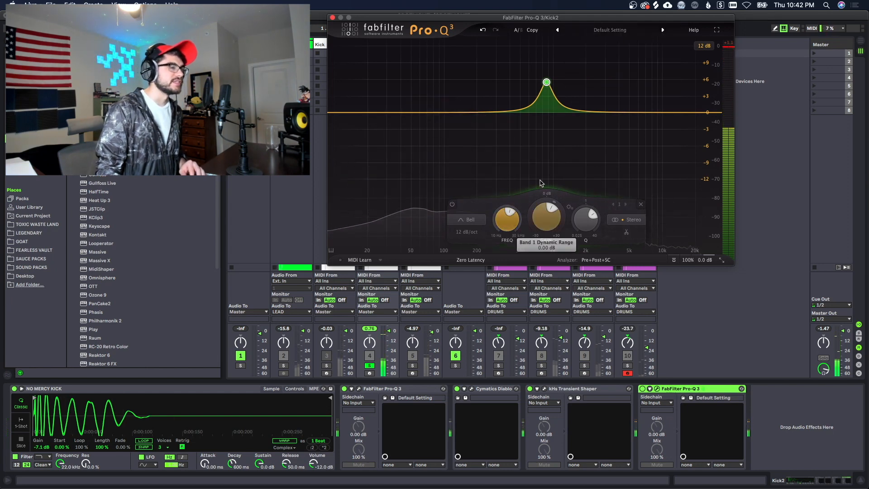
mouse_move(534, 63)
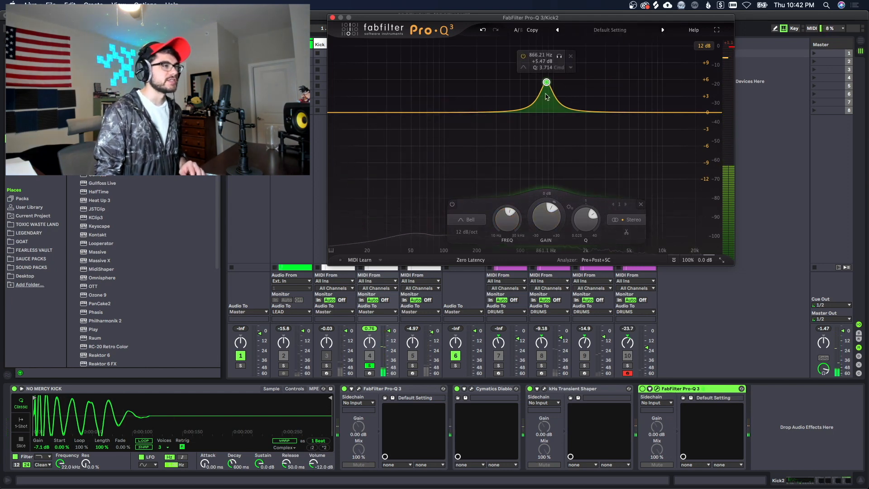
click(524, 57)
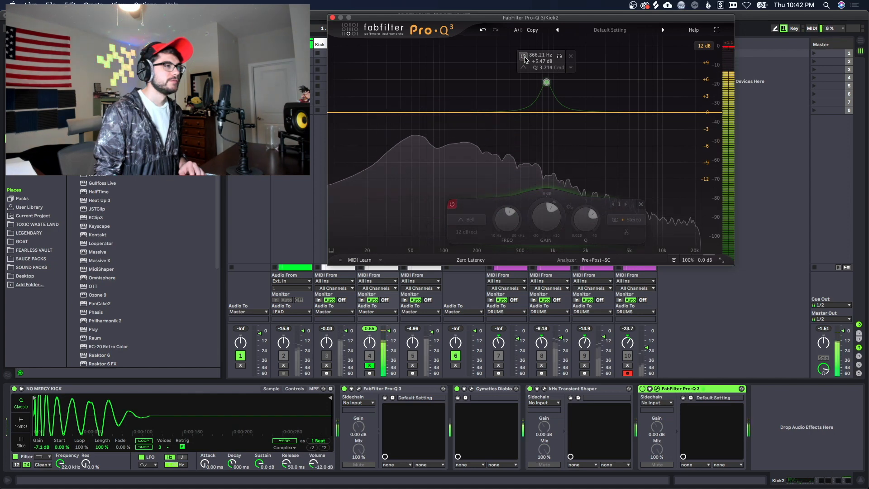
click(523, 57)
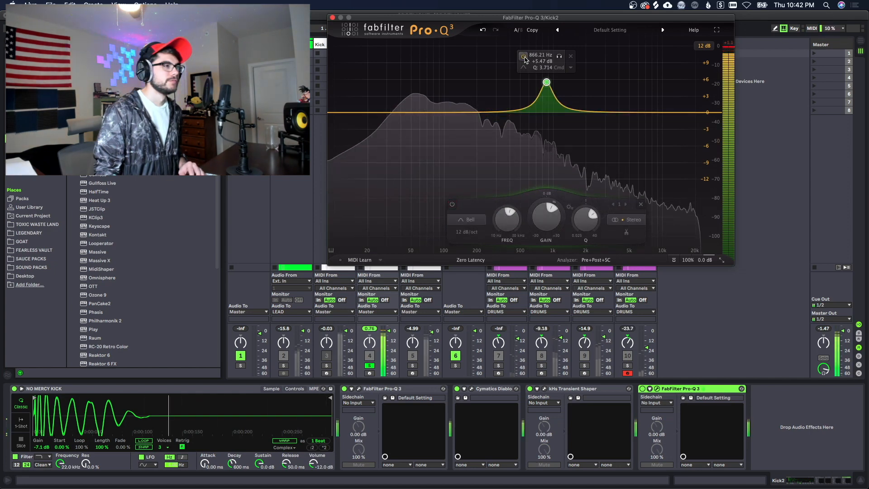
click(523, 57)
click(524, 57)
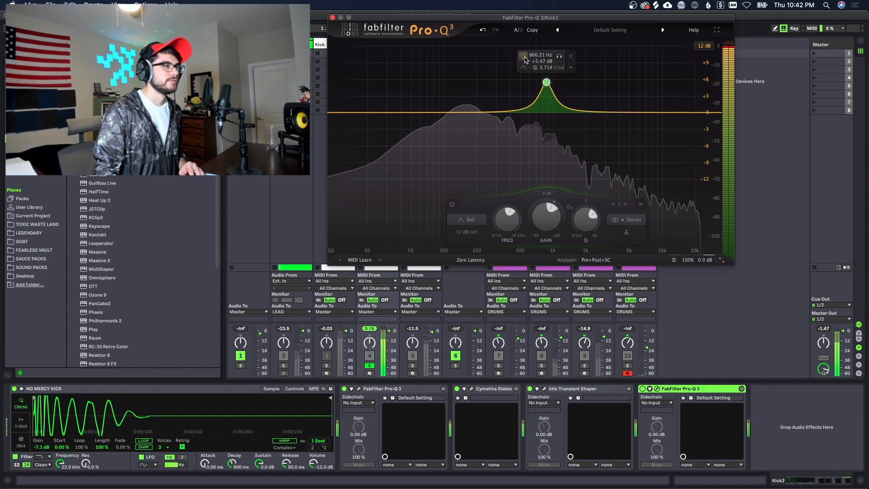
key(space)
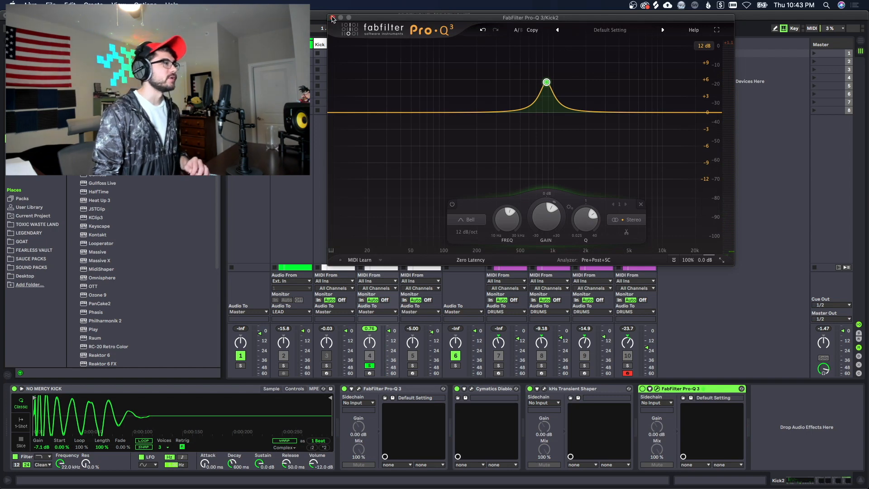
click(332, 18)
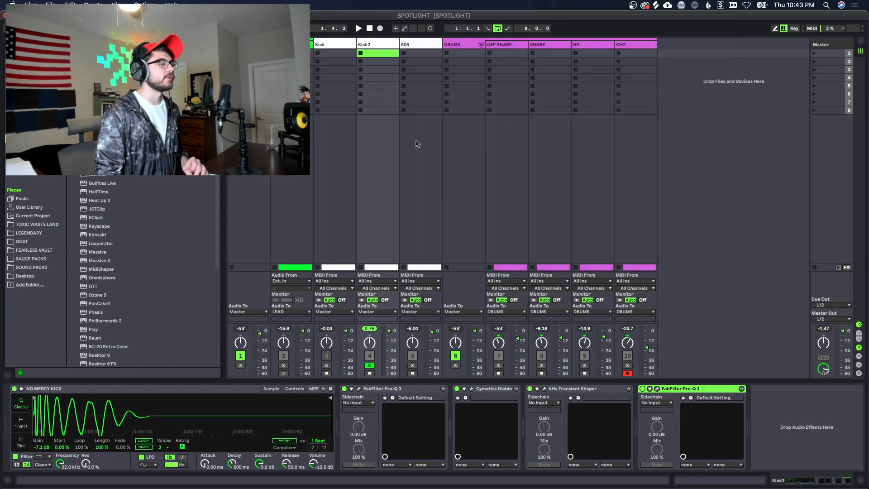
Step: Load KClip 3 after the second Pro-Q 3 and set its Soften mode to Crisp
click(767, 417)
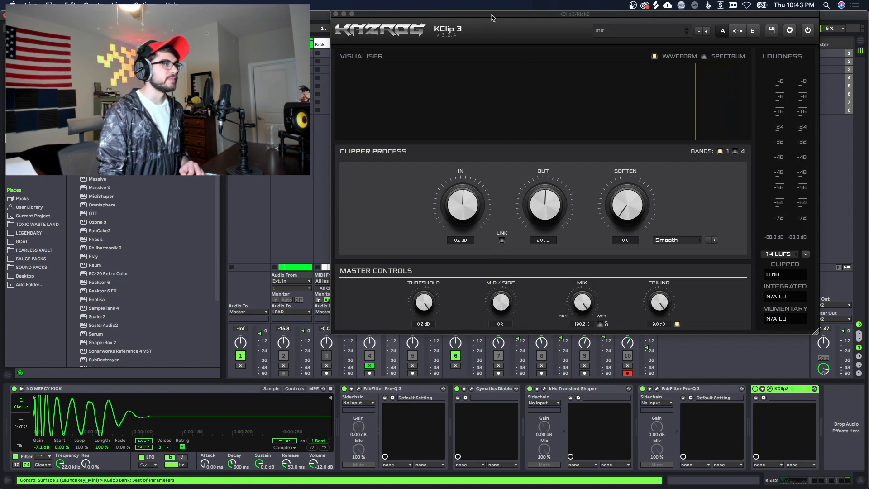
drag(492, 14, 402, 31)
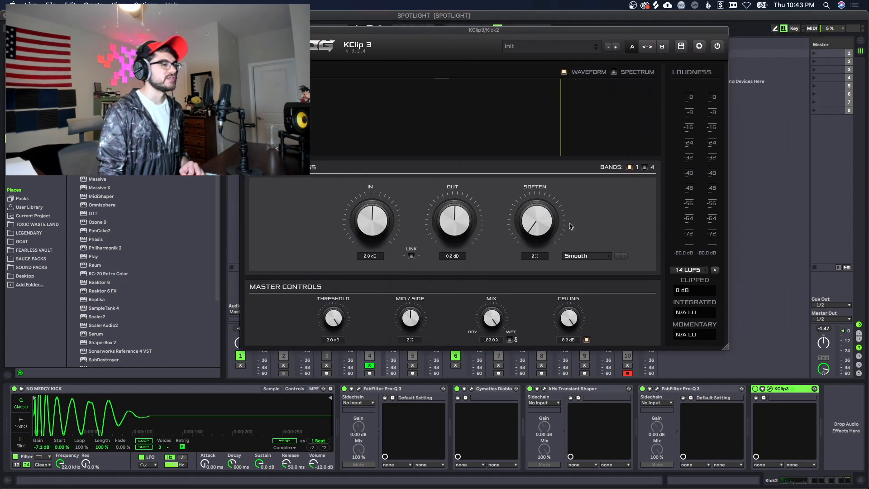
click(579, 257)
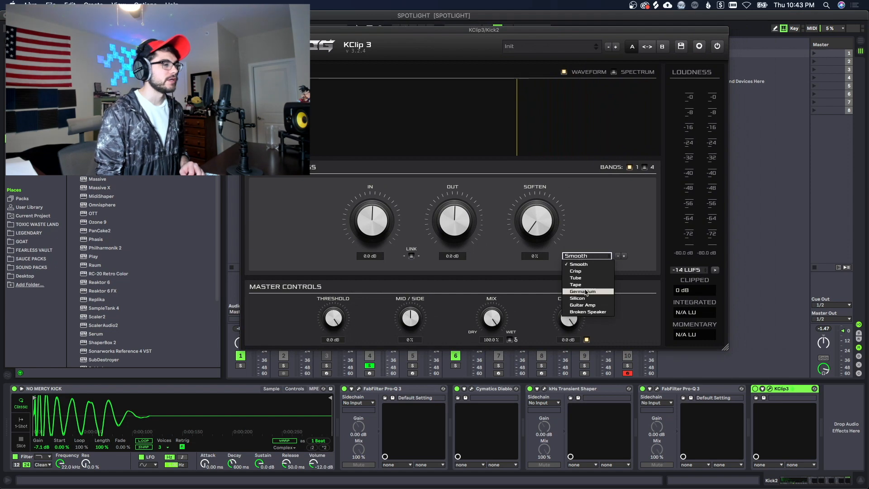
click(581, 271)
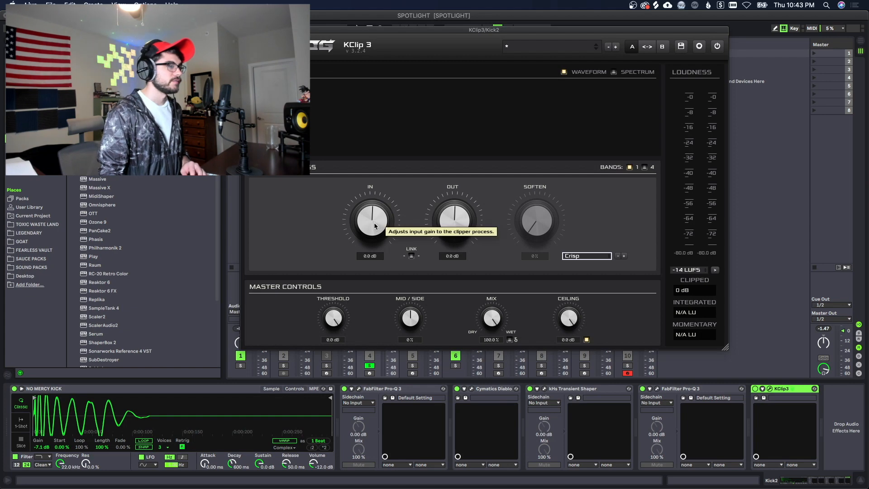
Step: Audition KClip 3 input gain between 2.3 and 3.6 dB, settle on 2.0 dB, then close it
mouse_move(375, 223)
mouse_down()
mouse_move(370, 197)
mouse_move(367, 214)
mouse_up()
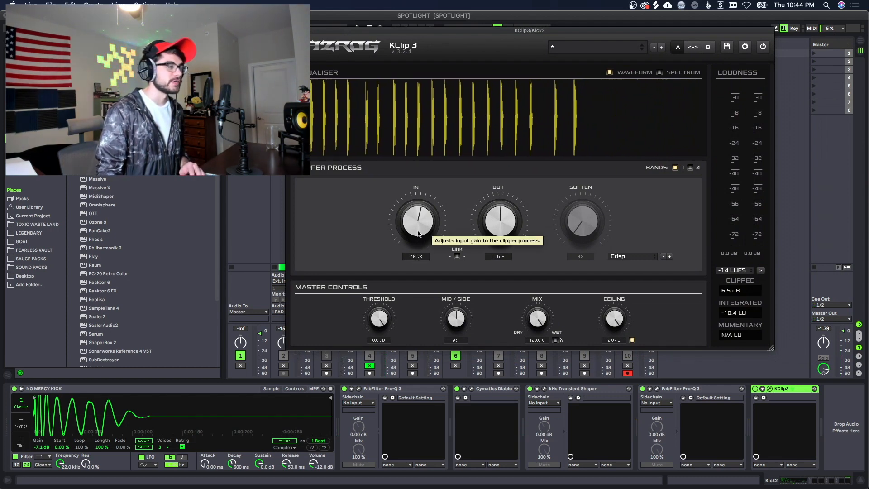
drag(418, 234, 435, 235)
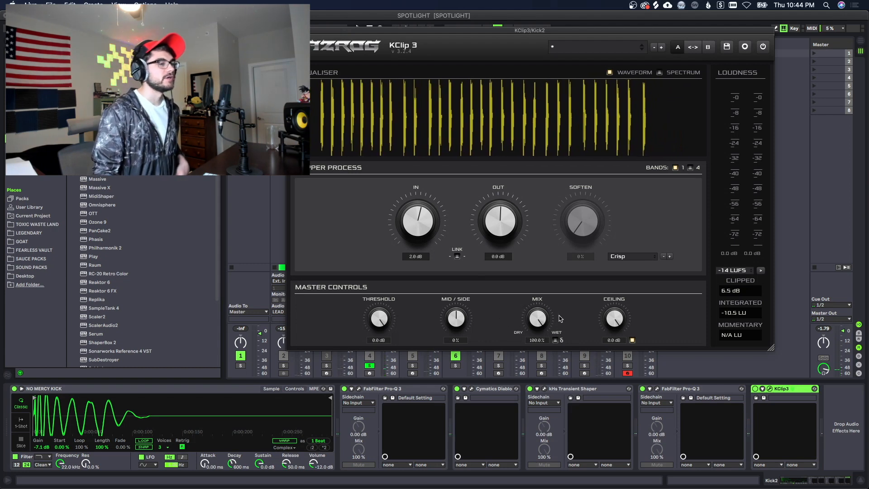
click(755, 390)
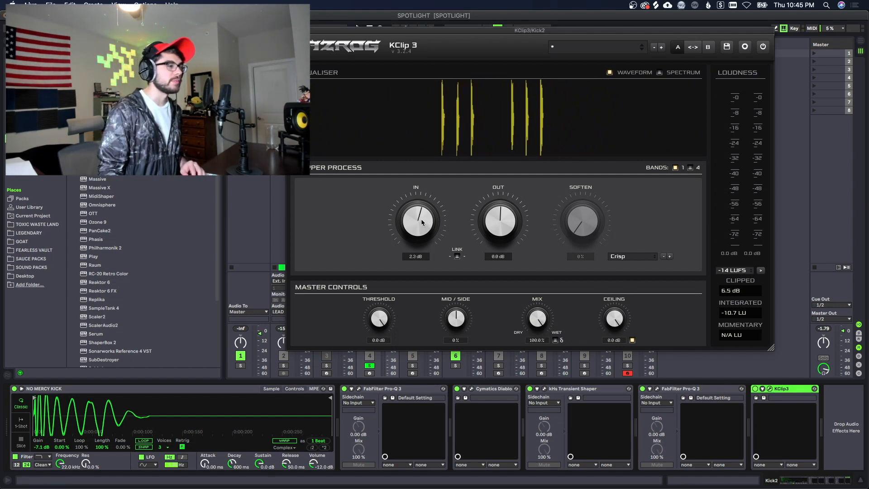
drag(421, 218, 421, 217)
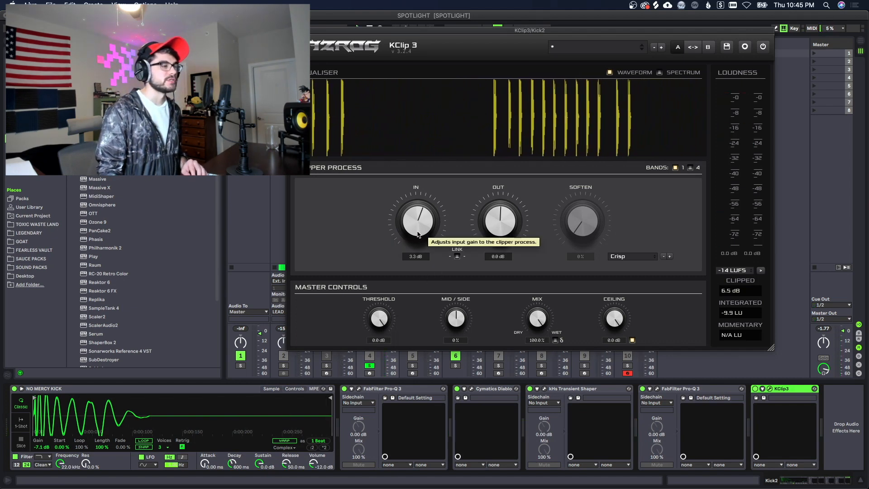
drag(416, 230, 417, 237)
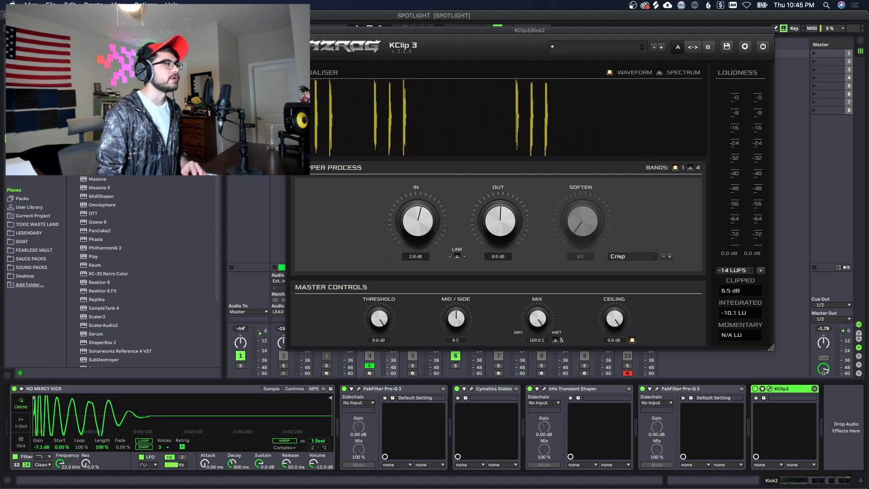
click(290, 31)
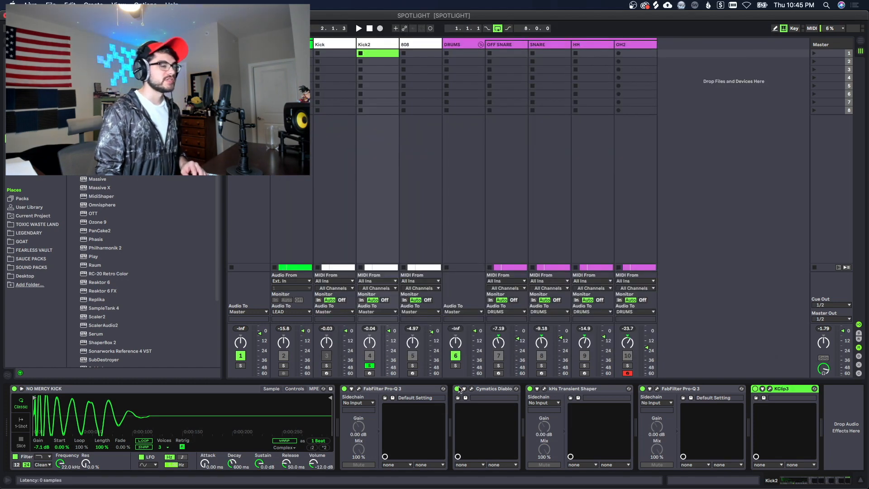
Step: Select the five effects from Pro-Q 3 to KClip3, group them with Cmd+G, and play
click(400, 388)
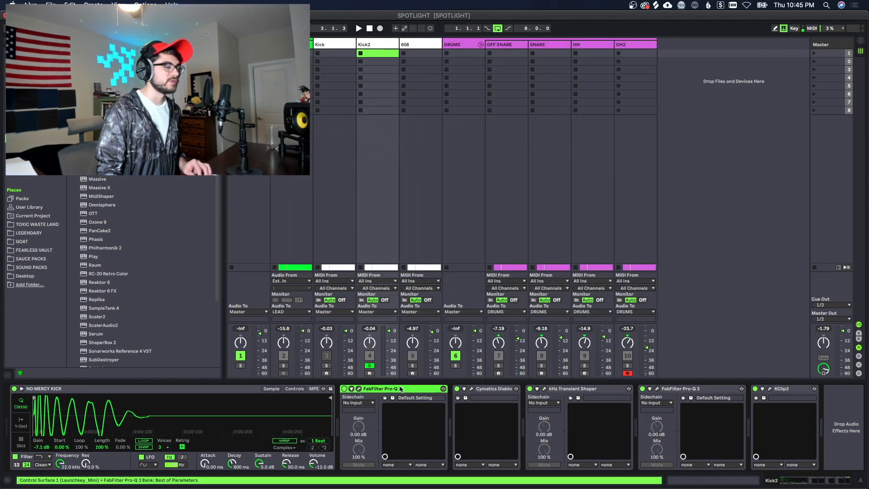
shift+click(776, 389)
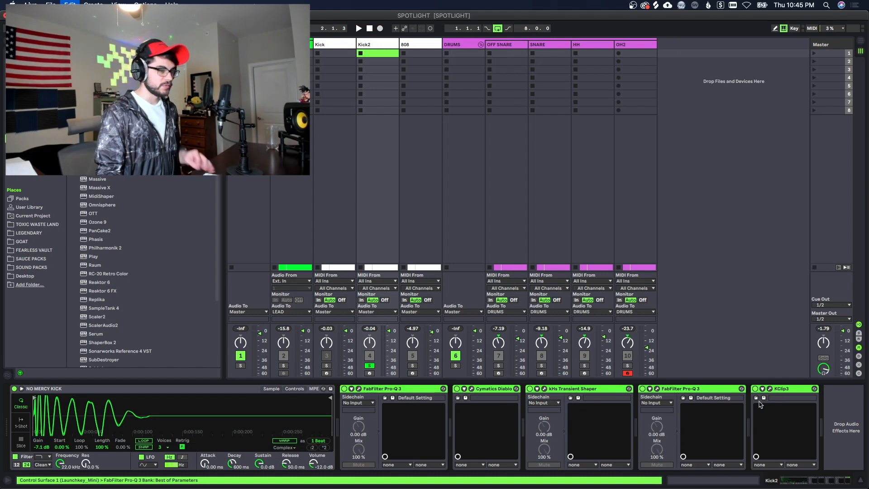
key(super+g)
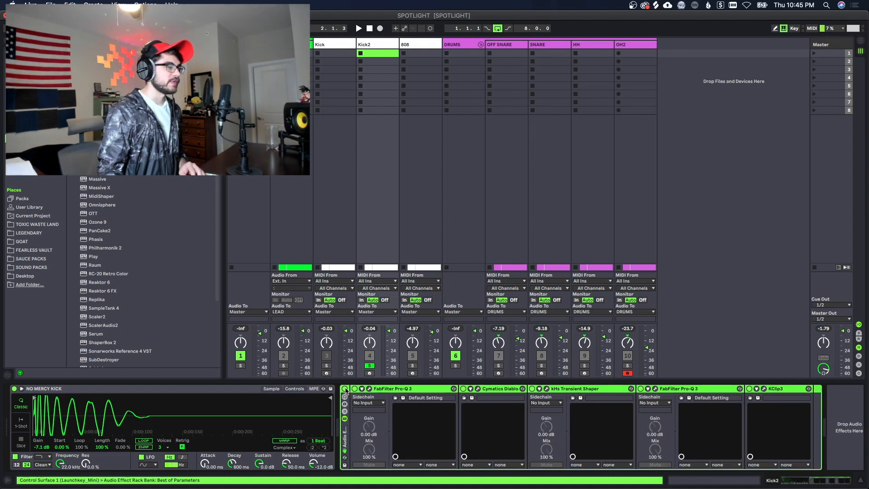
key(space)
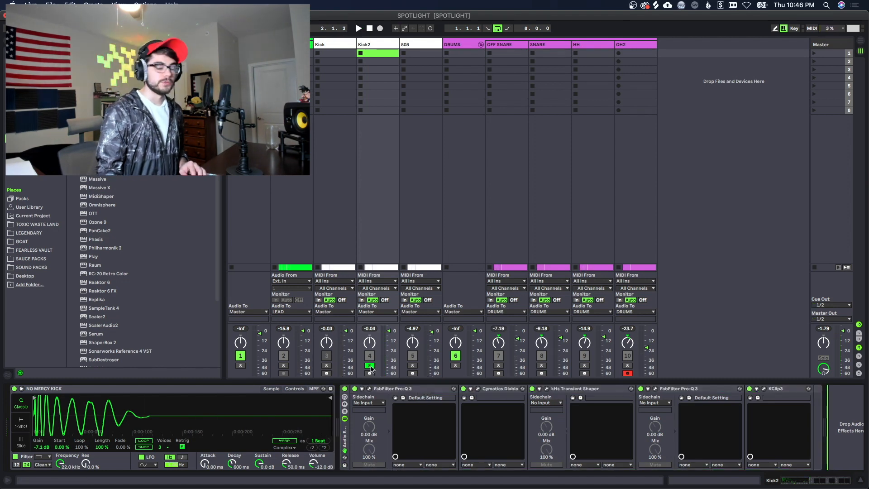
Step: Play the kick against the soloed 808, then replay the full mix from the start
click(414, 366)
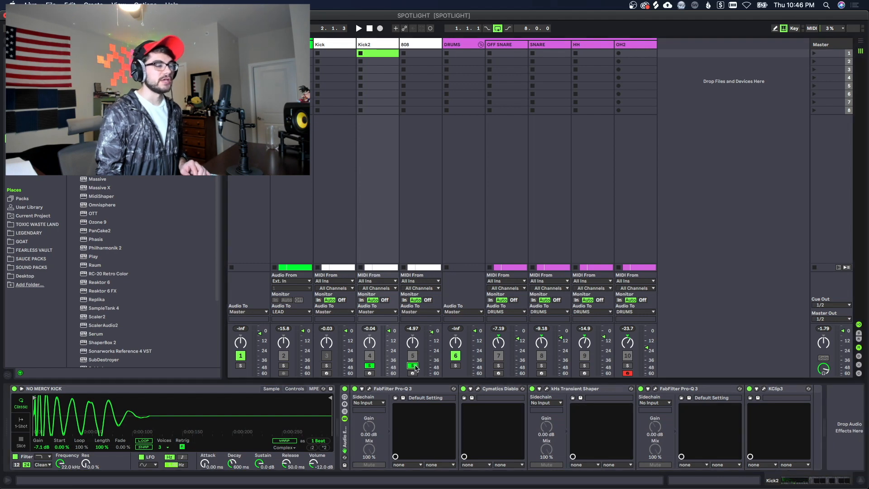
key(space)
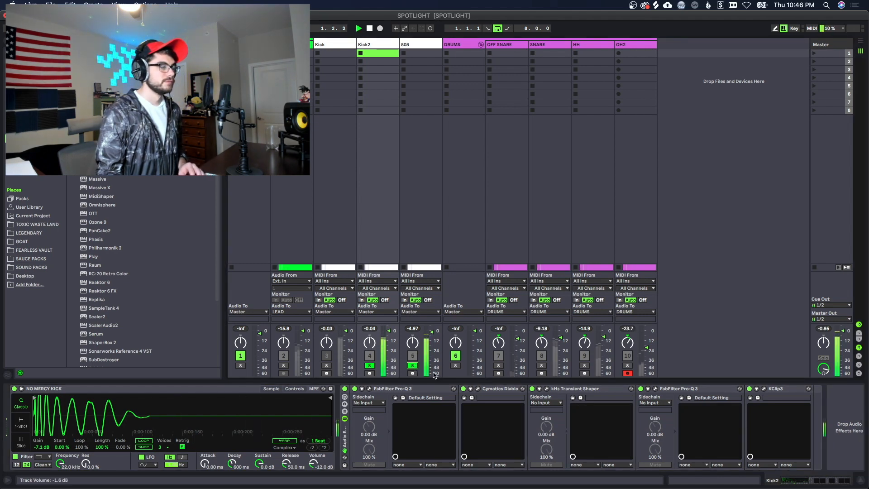
key(space)
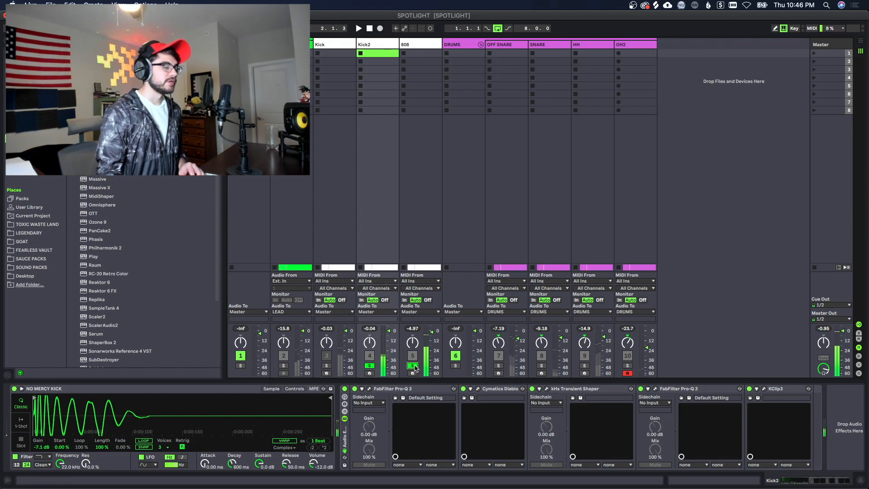
key(space)
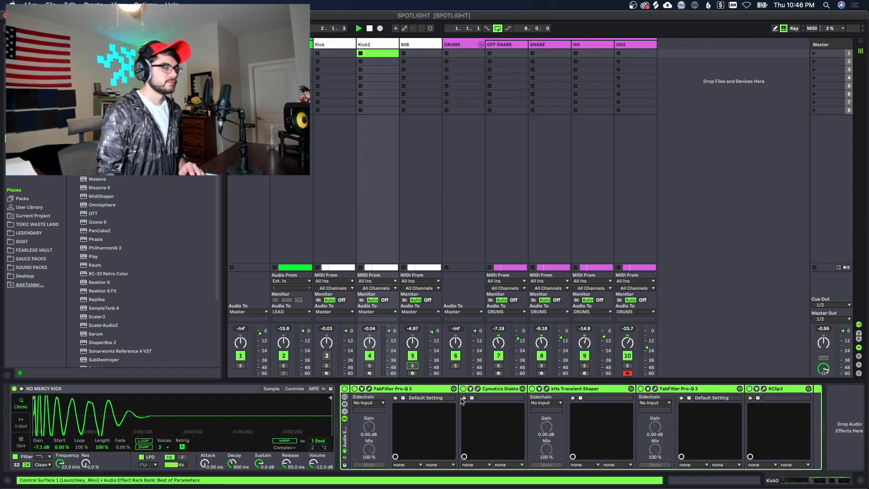